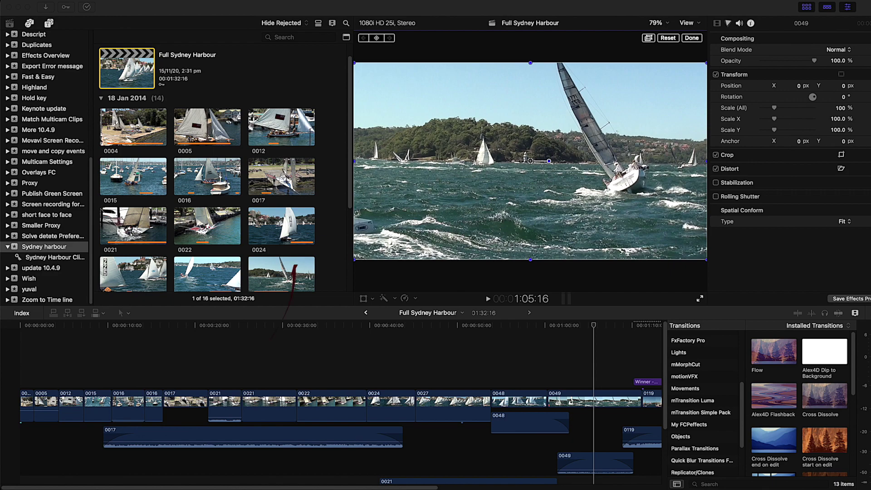
Select clip 0016 and show its metadata in the Info inspector.
click(207, 176)
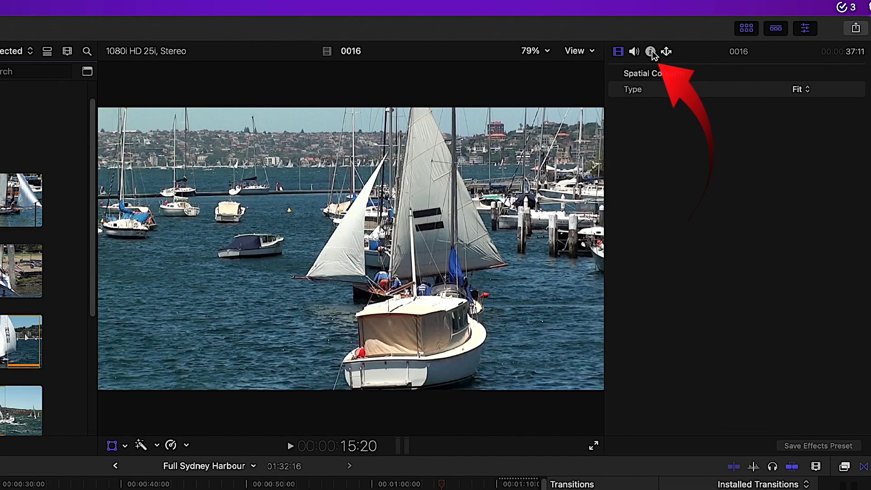
click(651, 55)
scroll(733, 324, down, 3)
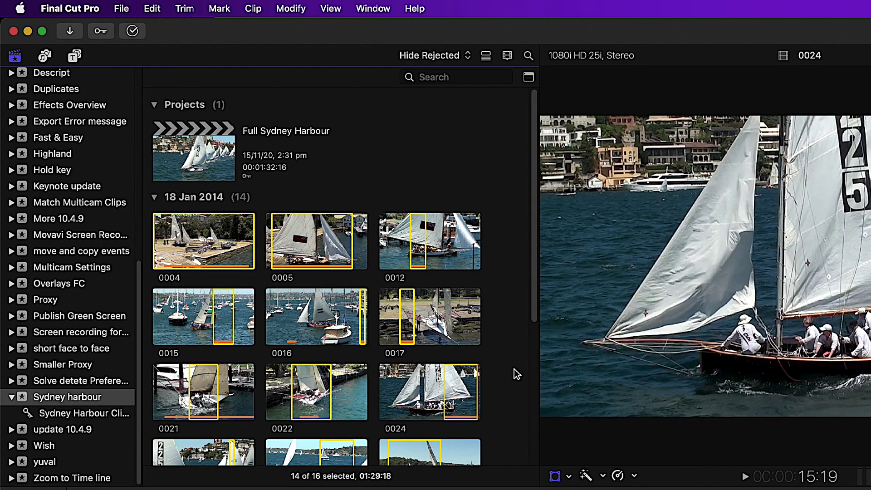
Copy Full Sydney Harbour to a new 'Create ProRes Proxy' library in a new 'Proxy ProRes' folder.
click(201, 153)
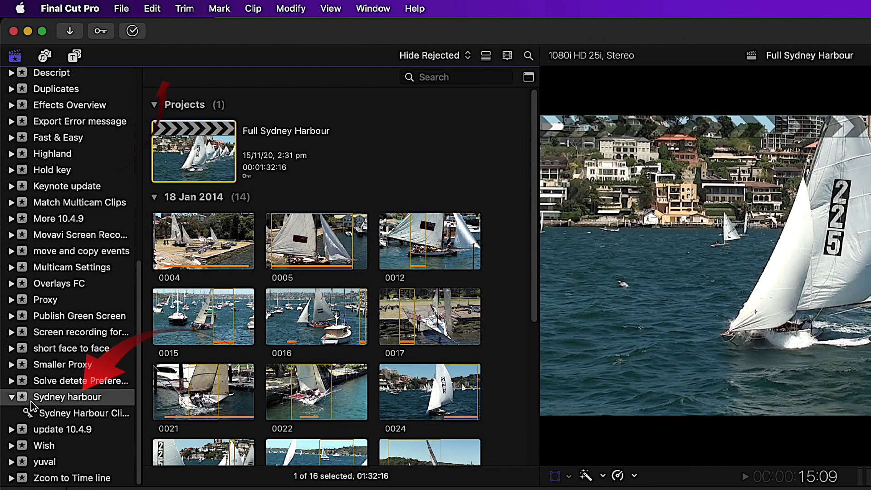
click(121, 9)
mouse_move(125, 32)
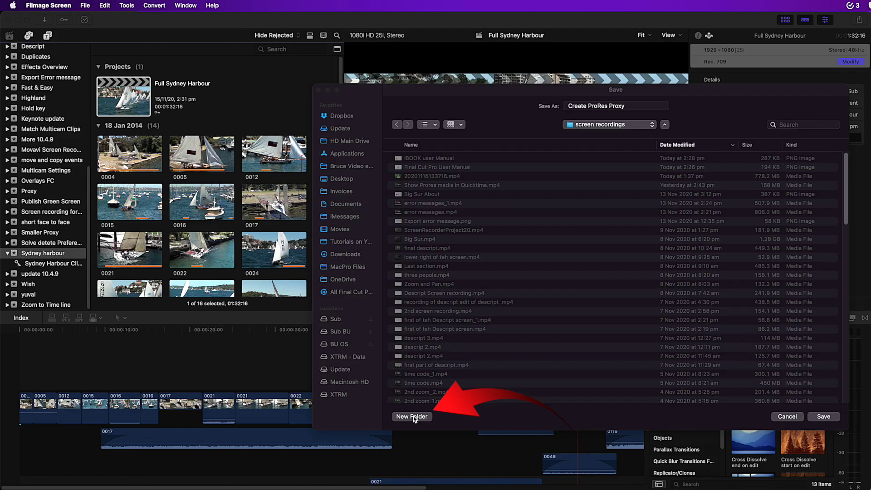
click(413, 416)
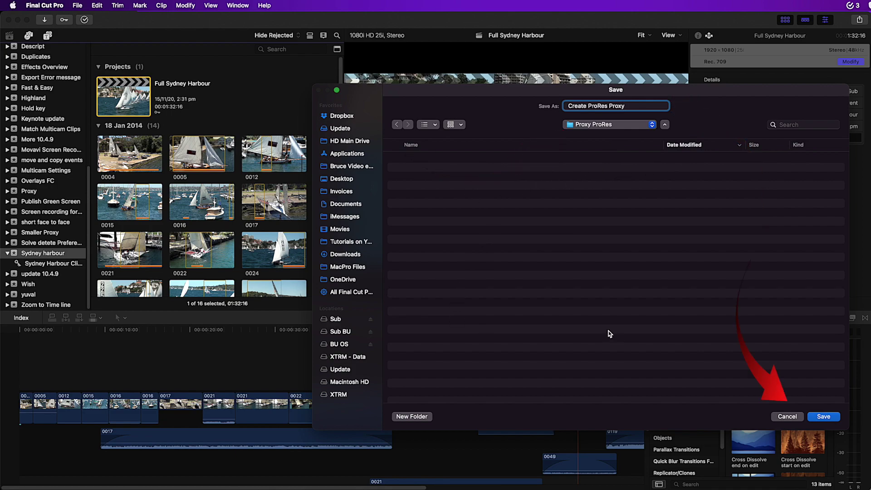
click(825, 417)
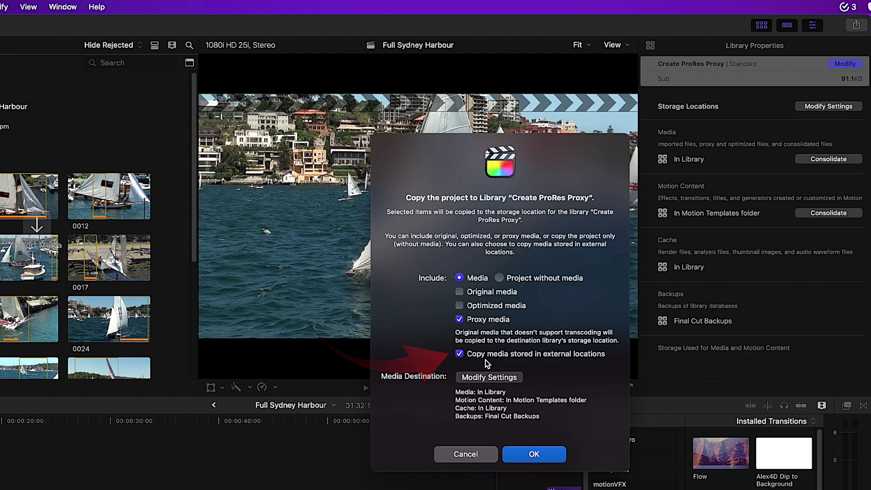
Store the new library's media in the Proxy ProRes folder and confirm the project copy.
click(484, 378)
click(506, 295)
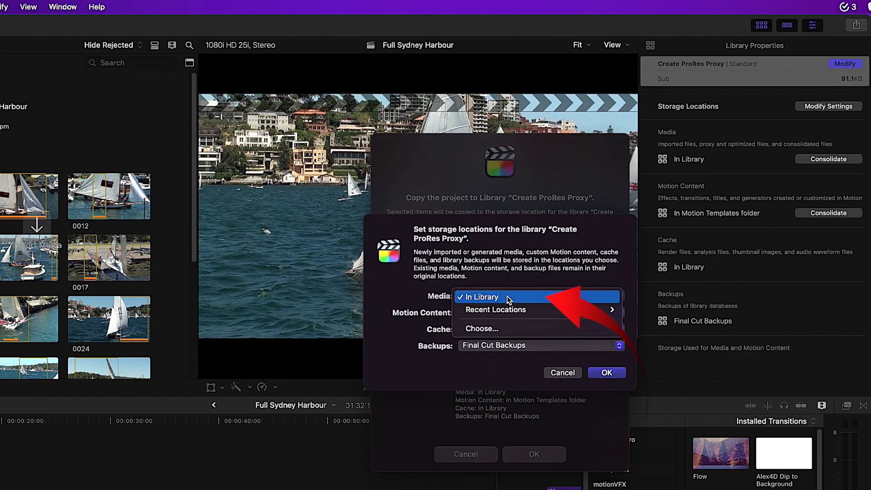
click(499, 330)
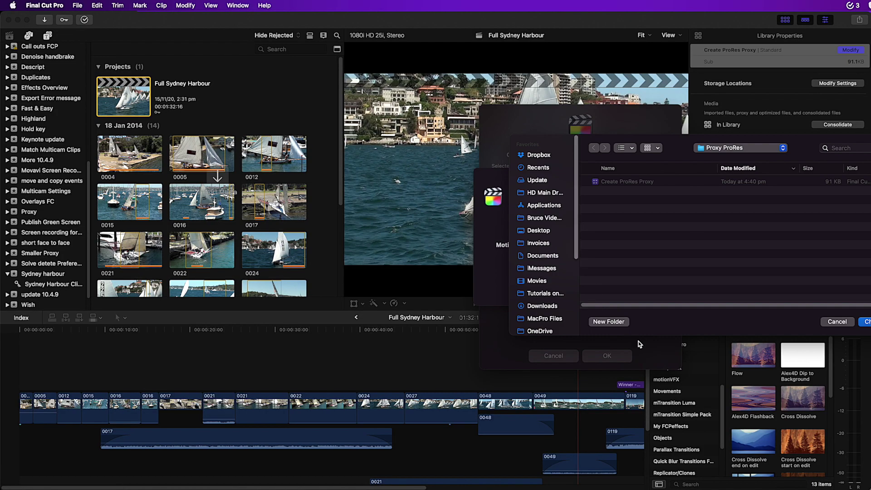
click(866, 322)
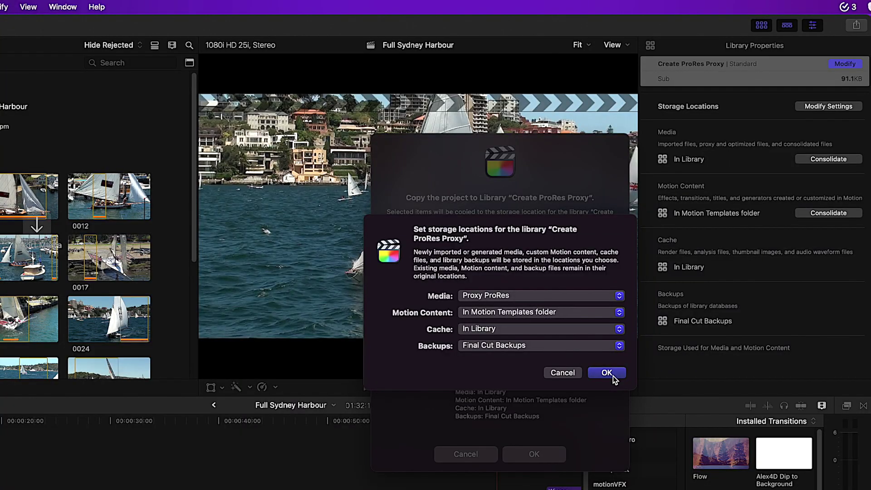
click(613, 376)
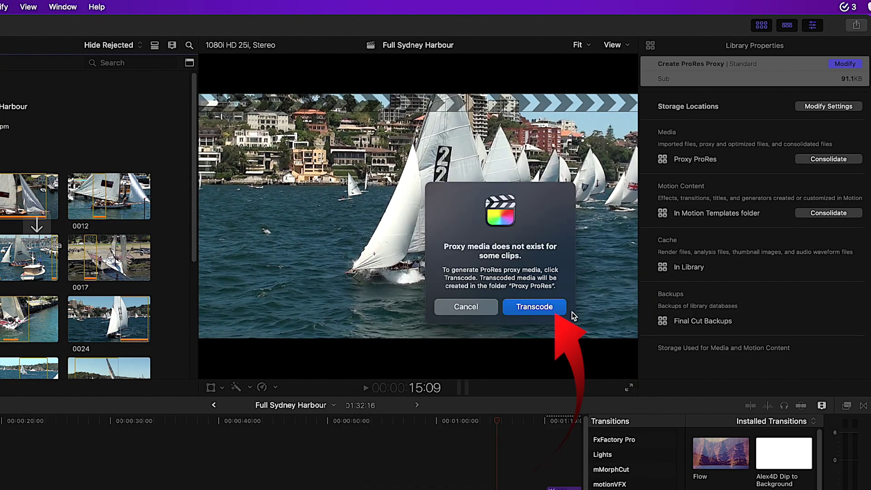
Transcode the missing proxy media, then set viewer playback to Optimized/Original.
click(538, 305)
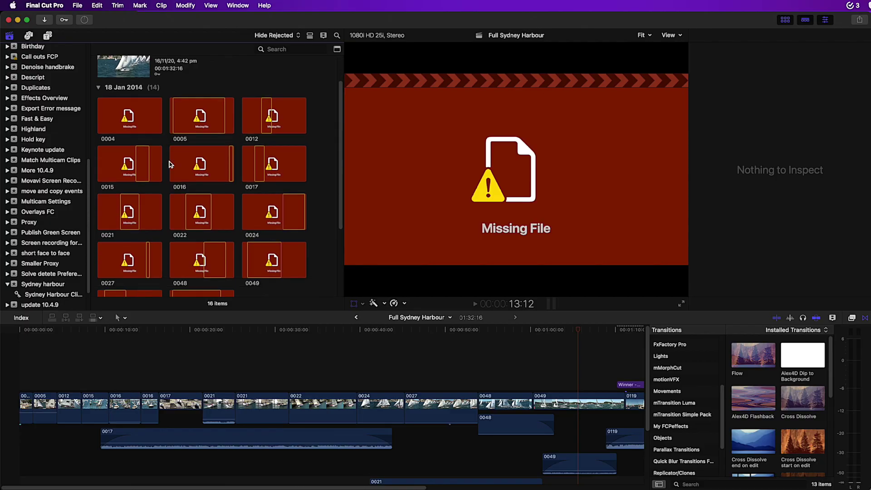
scroll(170, 165, down, 3)
scroll(169, 164, down, 3)
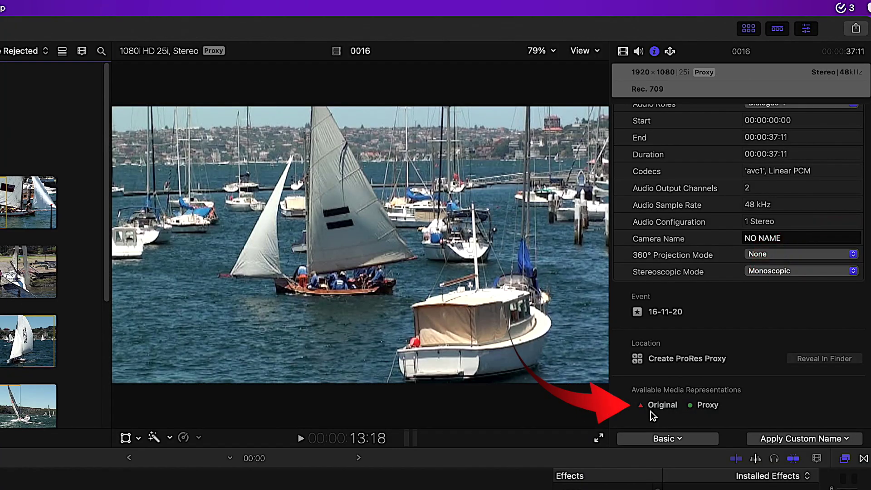
click(598, 55)
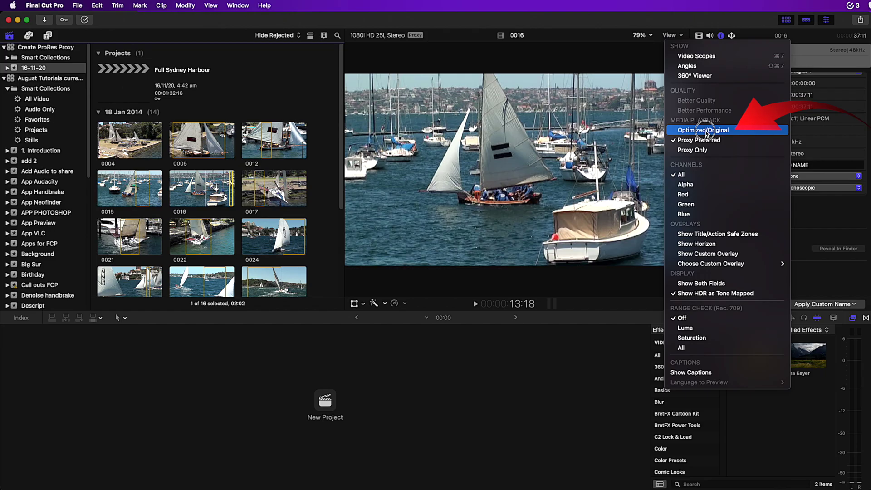
click(705, 131)
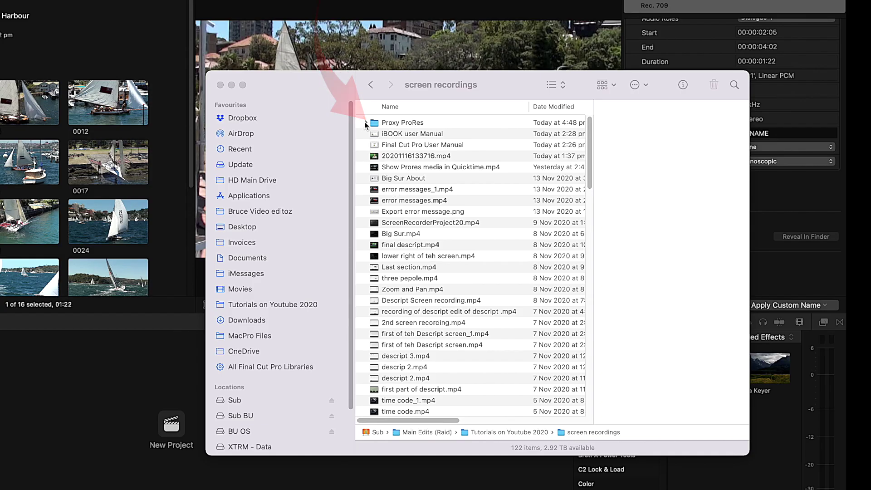
Expand Proxy ProRes and its media subfolders, then open 0120 (id).mov for playback.
click(365, 124)
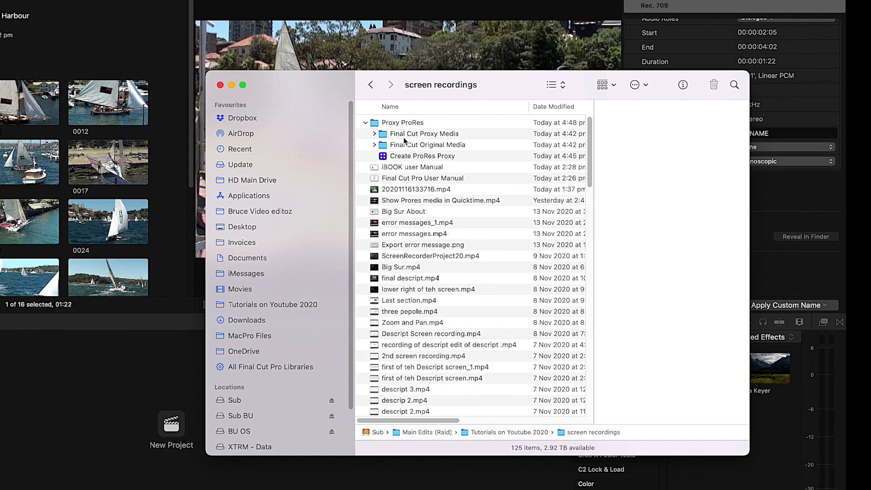
click(373, 133)
click(382, 145)
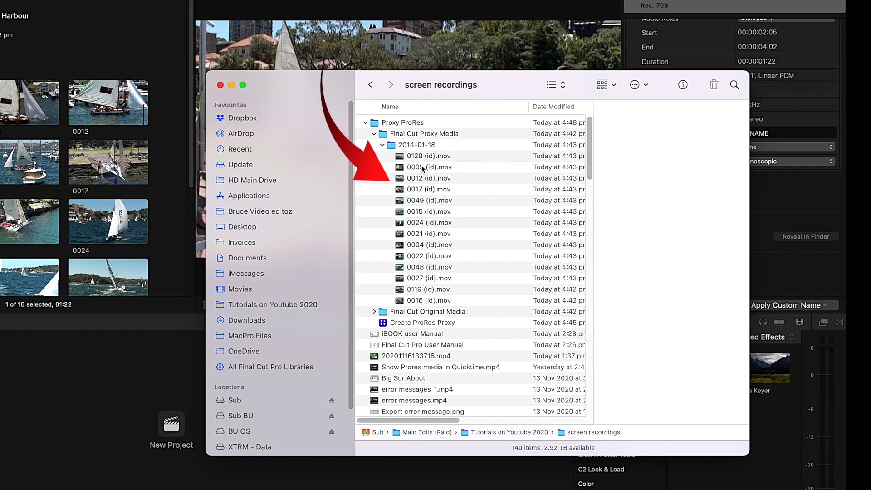
click(373, 312)
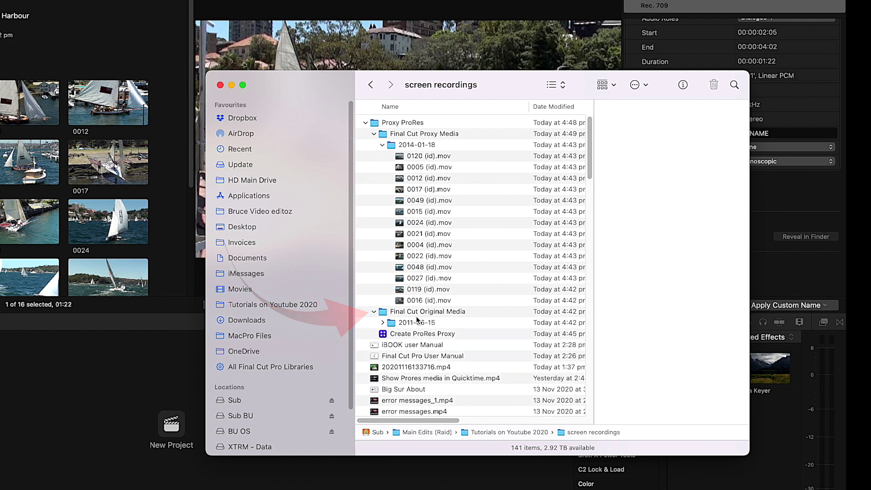
click(383, 324)
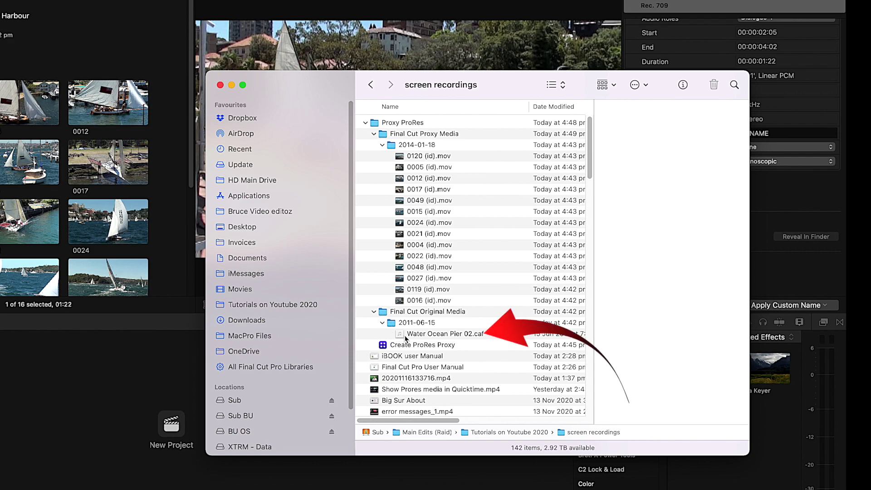
click(404, 158)
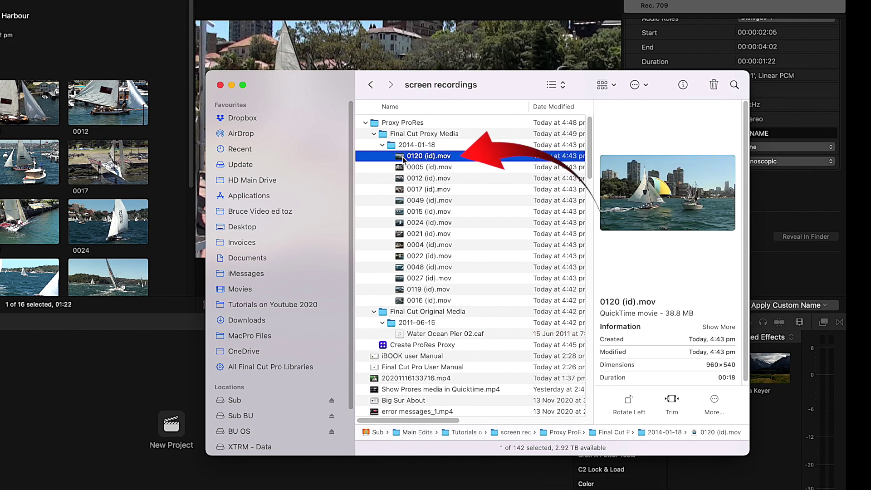
drag(404, 158, 424, 417)
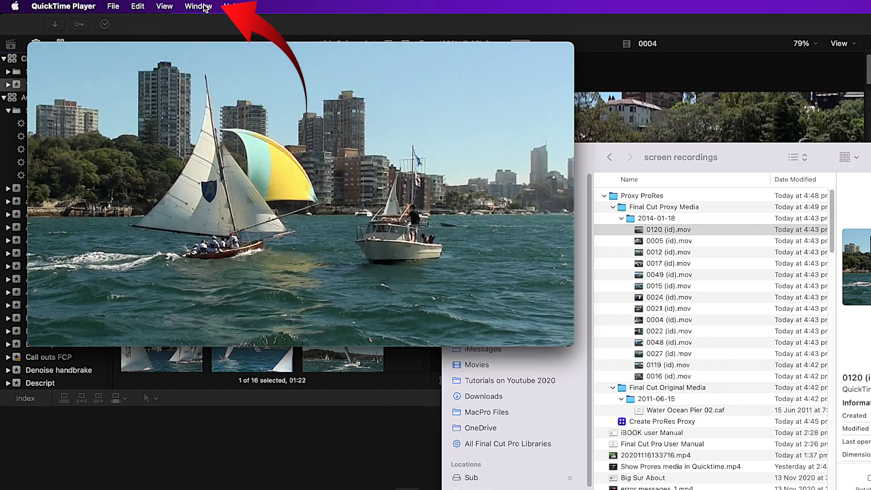
Show the Movie Inspector for 0120 (id).mov in QuickTime Player.
click(198, 5)
click(223, 134)
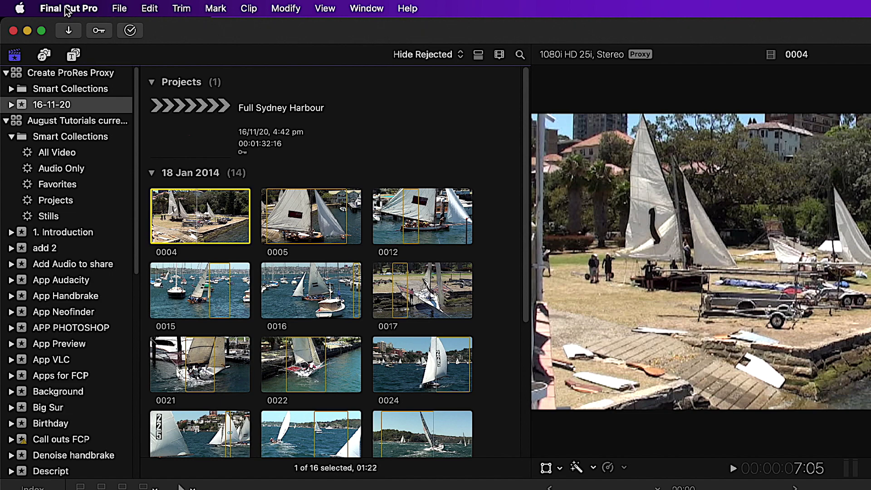
Enable proxy media creation on import with the H.264 codec in Import preferences.
click(44, 7)
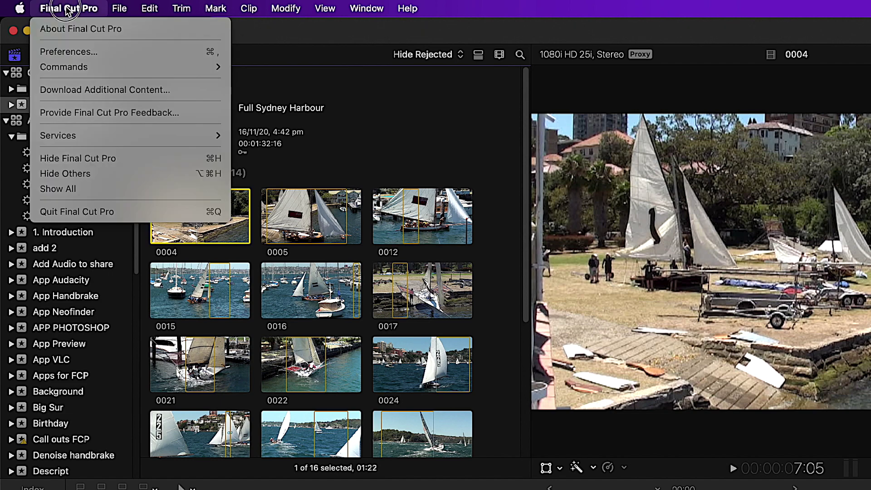
click(68, 52)
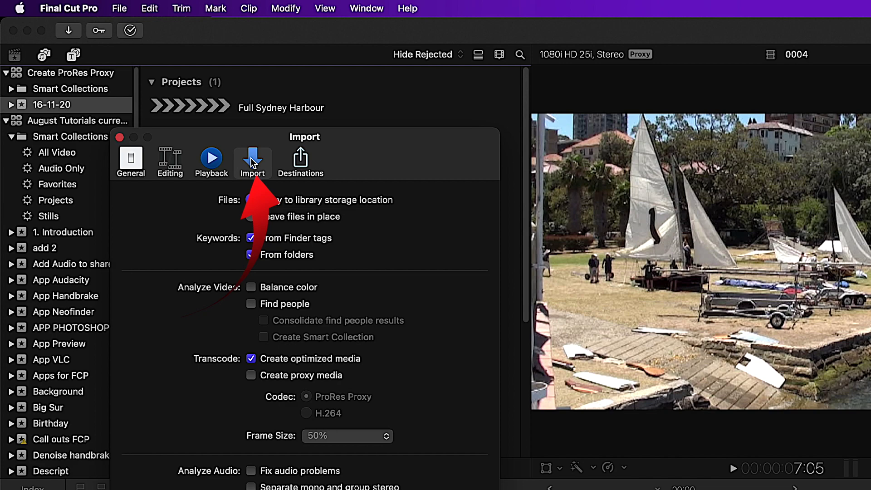
click(251, 376)
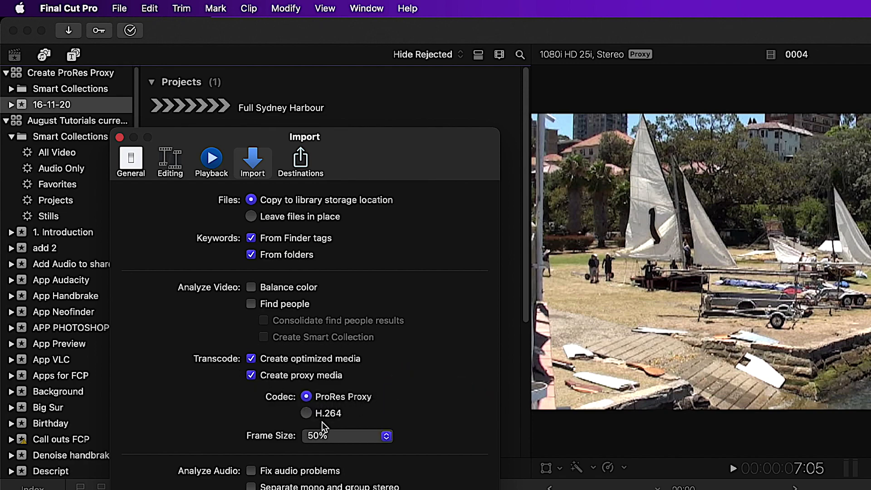
click(307, 413)
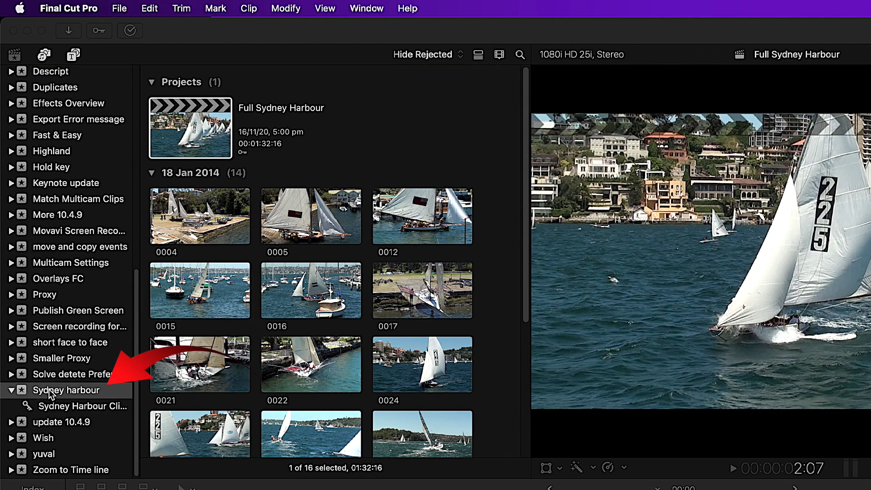
Copy Full Sydney Harbour to a new H.264 library saved in a new 'H.264 Proxy' folder.
click(188, 126)
click(119, 8)
mouse_move(160, 257)
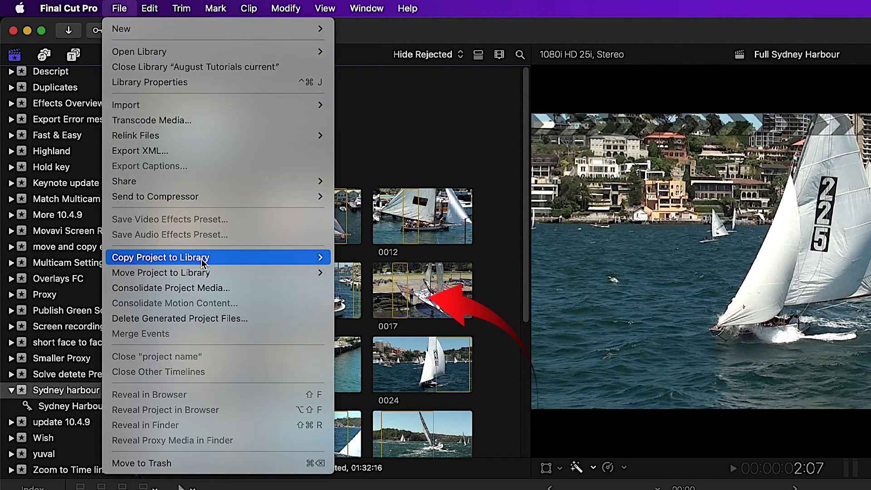
click(380, 296)
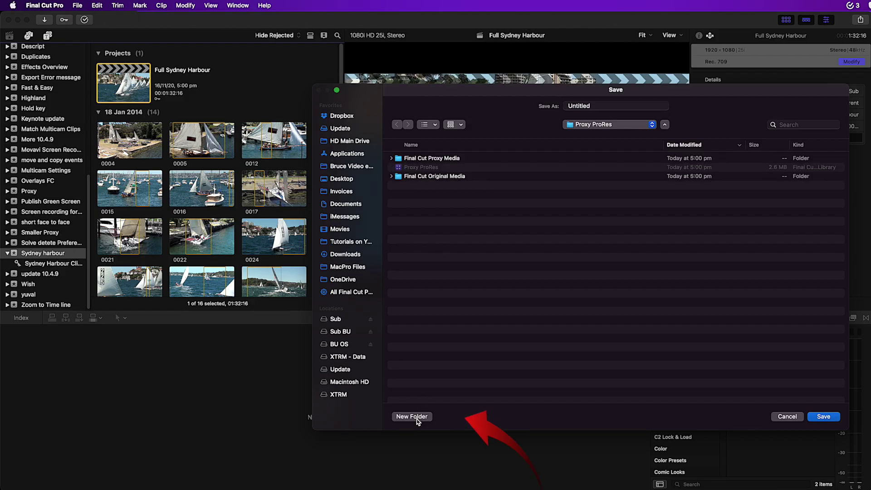
click(416, 416)
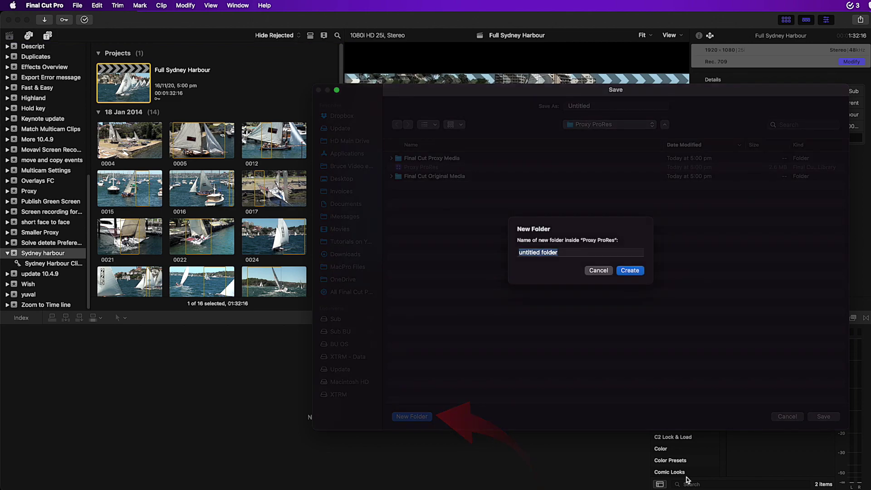
text(H.264 Proxy)
click(635, 277)
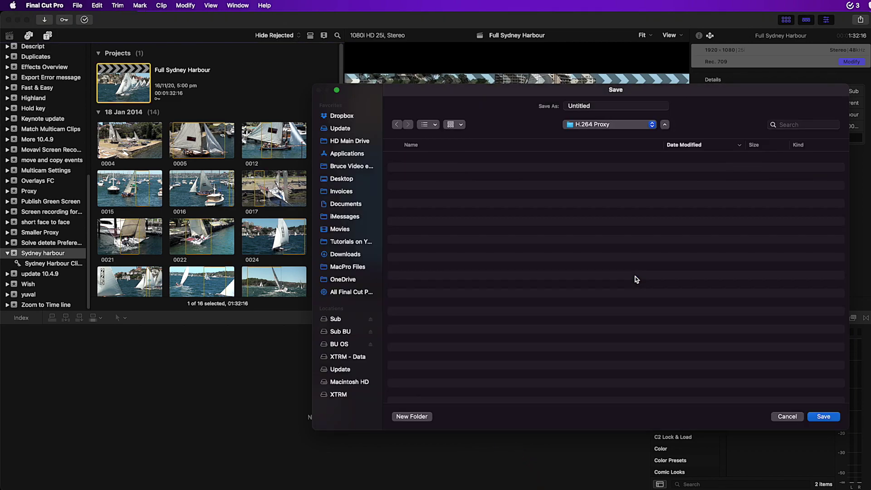
click(568, 106)
text(H.264)
click(825, 417)
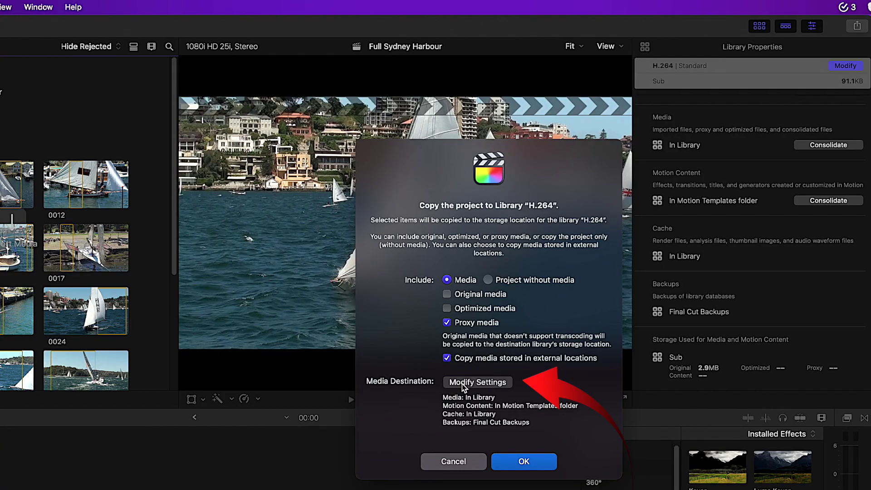
Set the new library's media storage location to a custom folder.
click(463, 384)
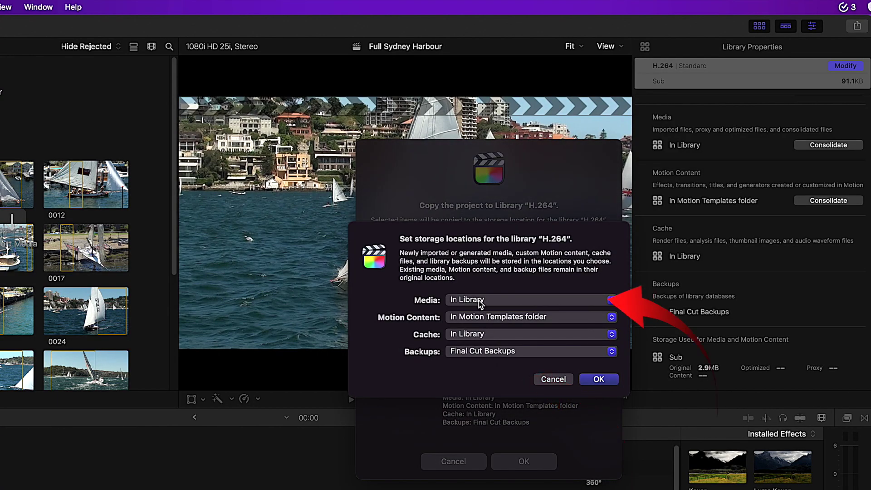
click(478, 300)
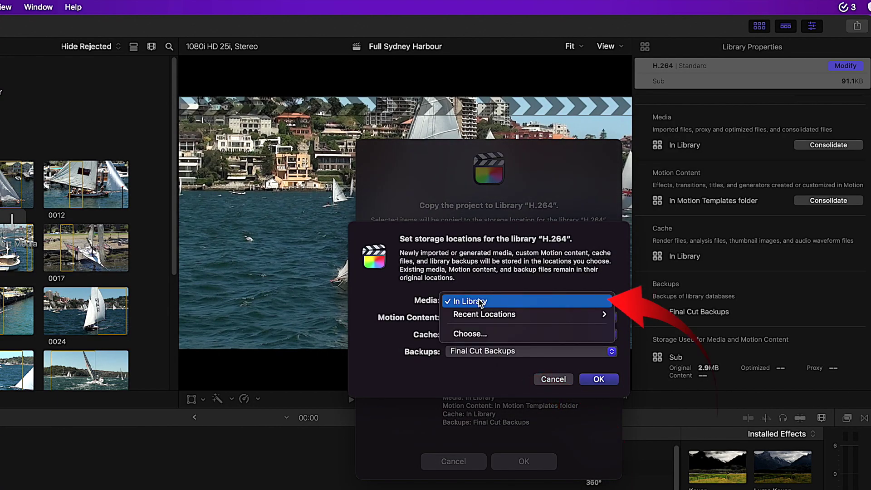
click(485, 334)
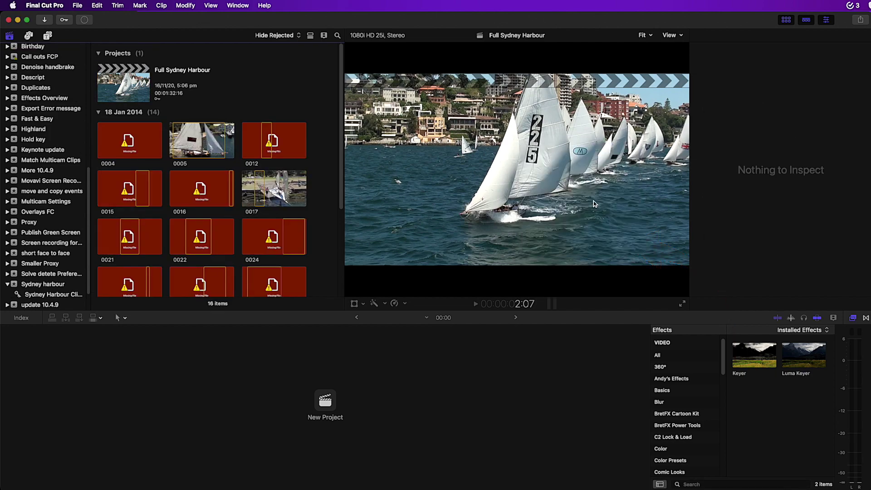
Switch viewer playback to Proxy Only and select clip 0005 for inspection.
click(678, 38)
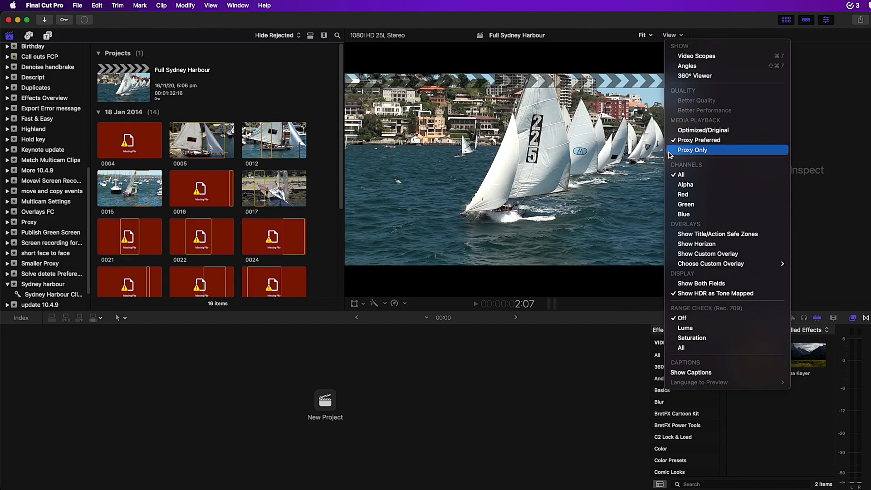
click(690, 149)
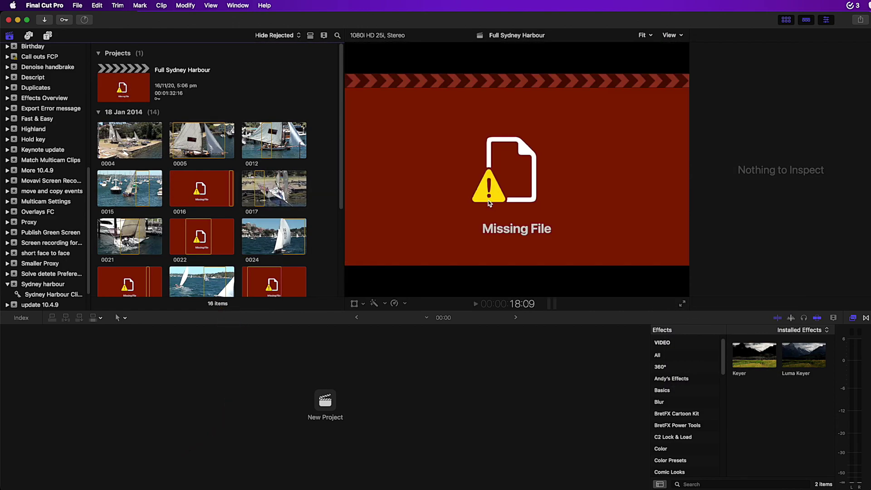
click(201, 140)
scroll(781, 261, down, 3)
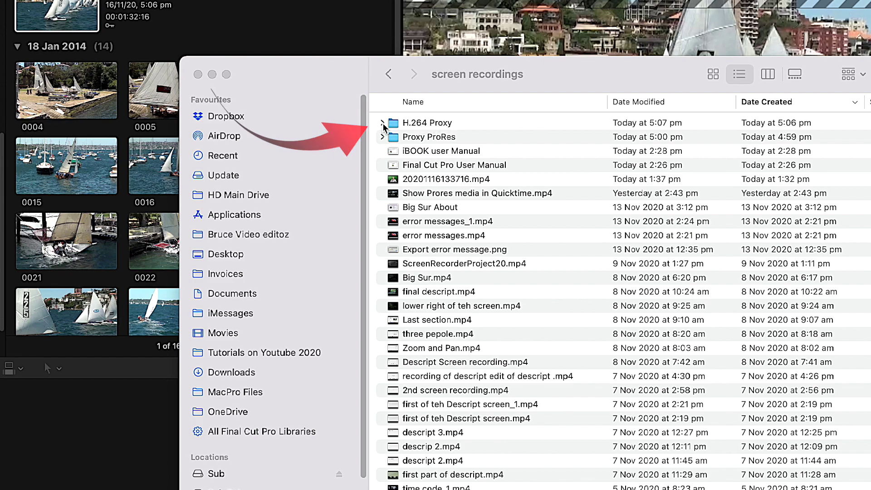
Expand H.264 Proxy > Final Cut Proxy Media > 2014-01-18 and show 0120 (id).mov details.
click(381, 122)
click(392, 150)
click(393, 137)
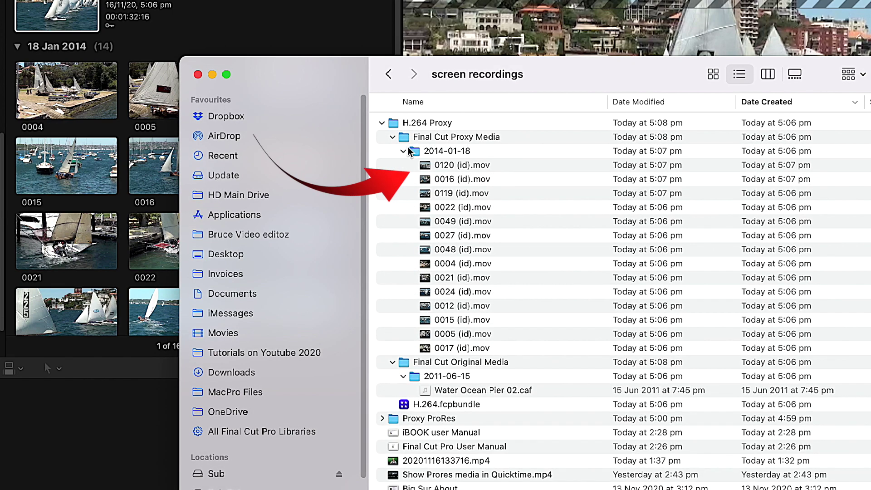
click(425, 167)
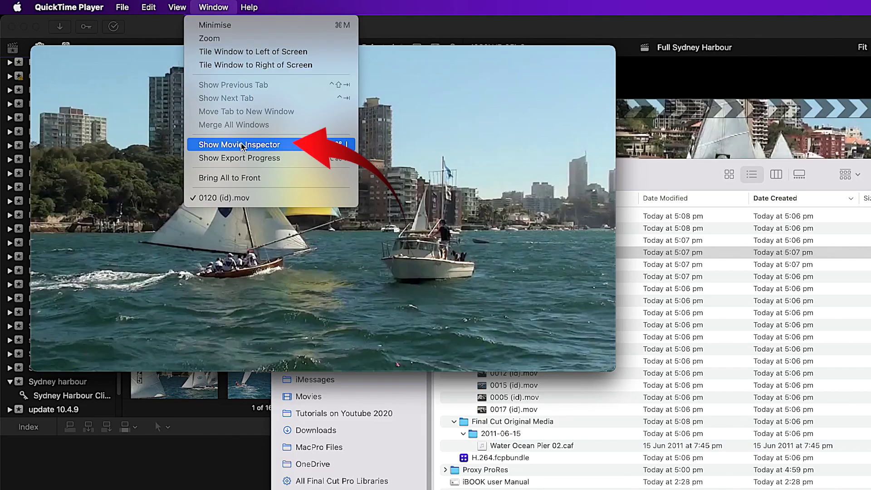
click(242, 144)
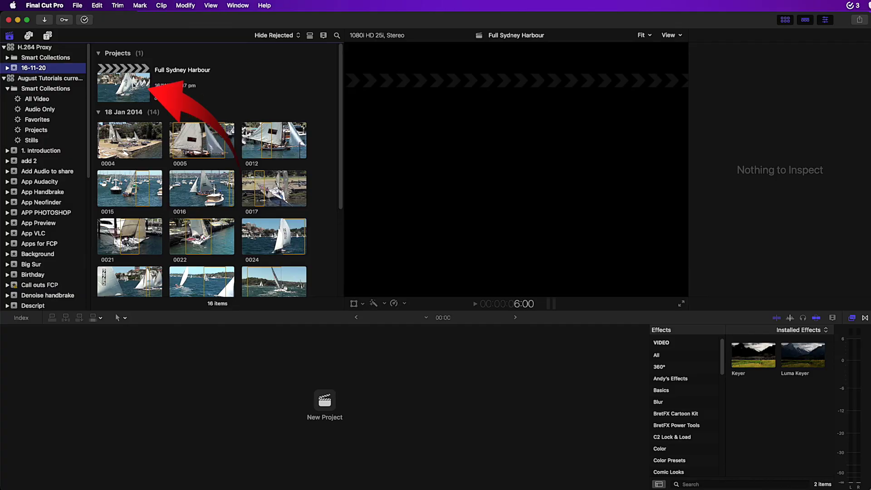
Open Full Sydney Harbour and shorten clip 0017 at its edit with 0021 (runs 1:43:21).
double_click(123, 82)
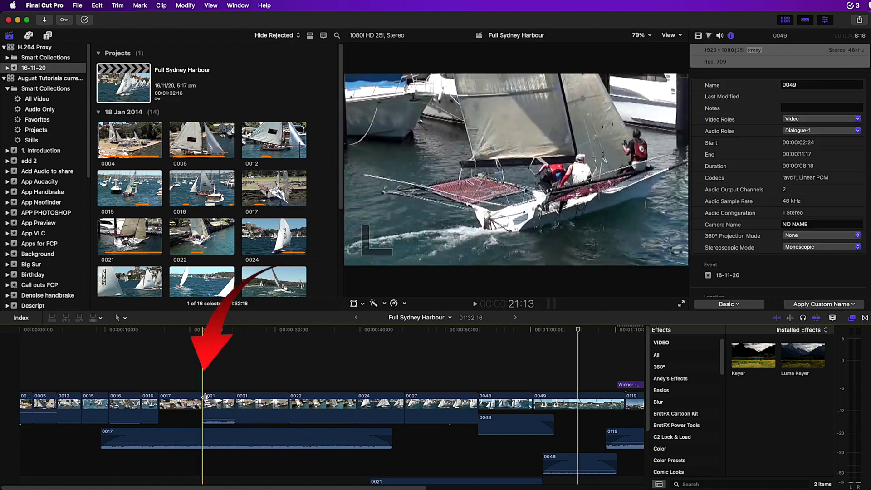
drag(206, 397, 125, 395)
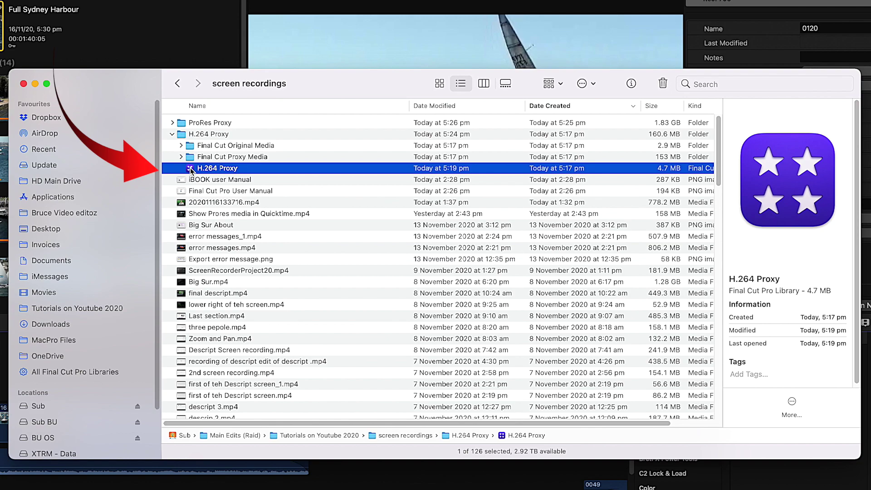
Rename the H.264 Proxy library bundle in Finder to 'H.264 Proxy modified v2'.
mouse_move(191, 170)
mouse_down()
mouse_move(246, 170)
mouse_move(194, 172)
mouse_up()
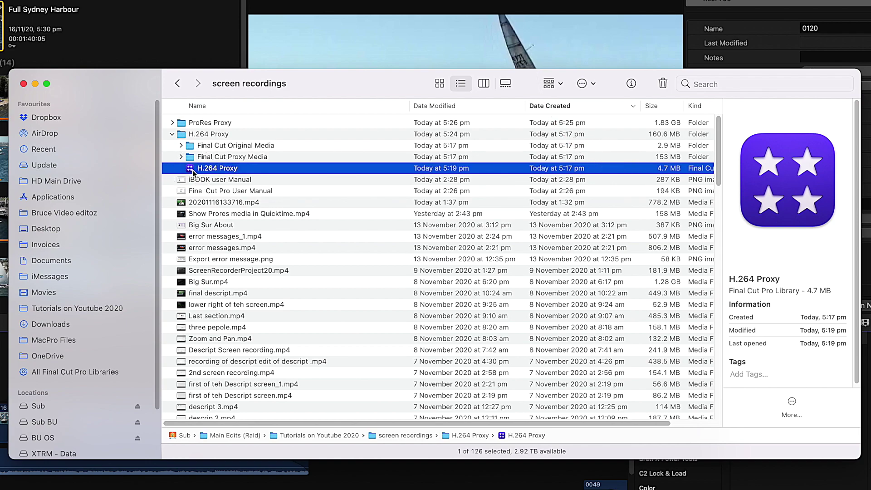
key(Return)
text(deified v2)
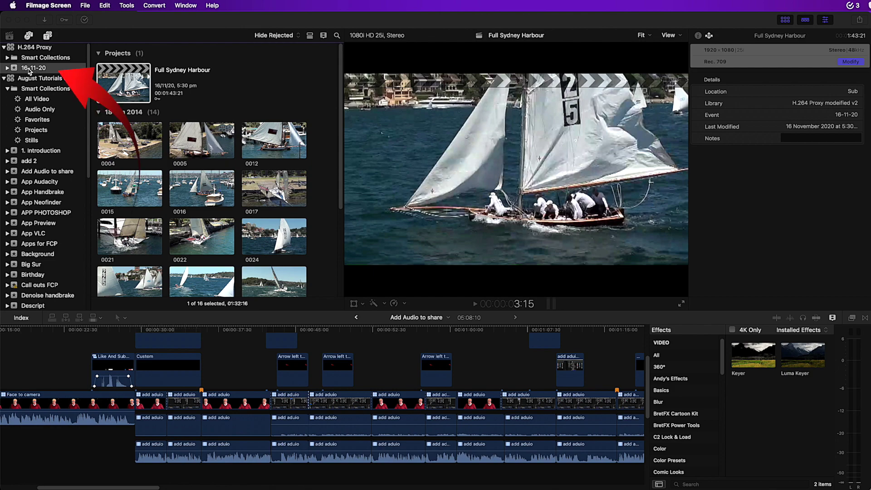
Rename the project 'Full Sydney Harbour modified v2' and set the viewer to original media.
click(184, 69)
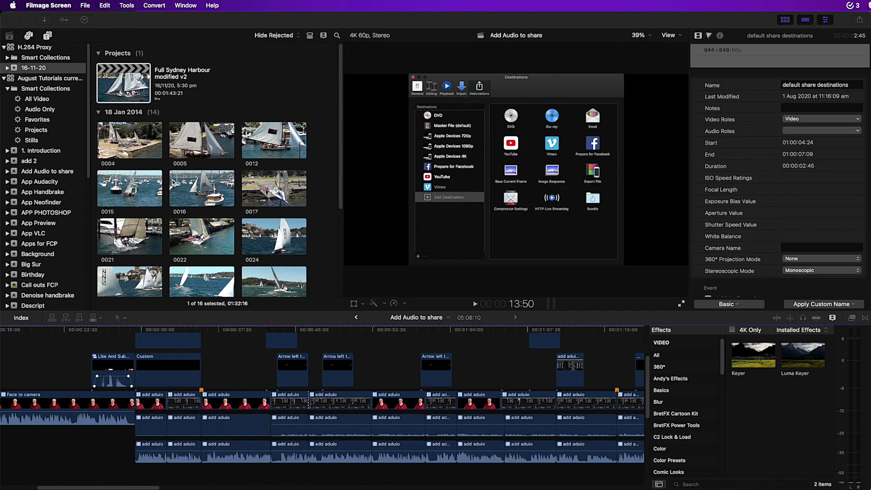
click(669, 38)
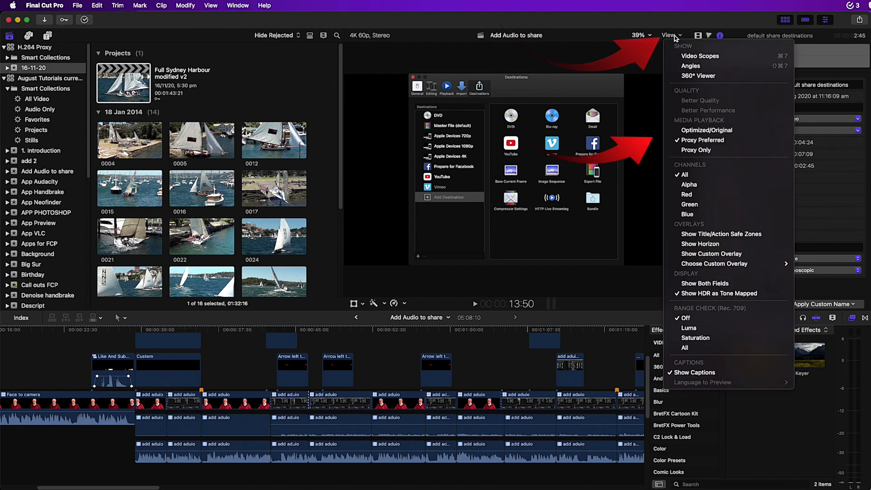
click(716, 136)
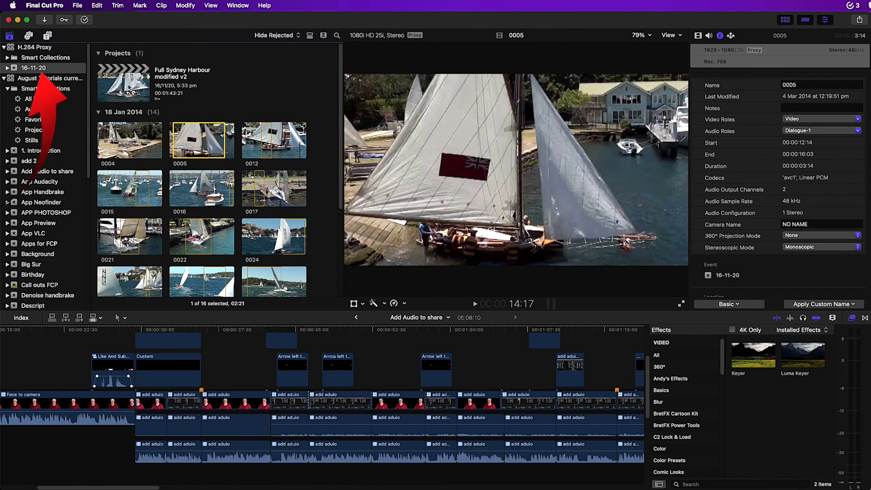
Copy 'Full Sydney Harbour modified v2' into the Sydney harbour event, continuing past the missing-media alert.
click(127, 82)
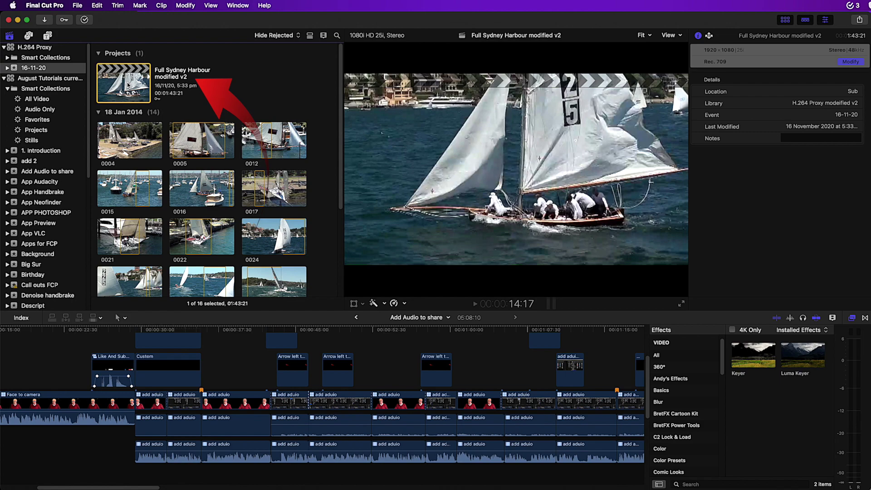
scroll(41, 129, down, 10)
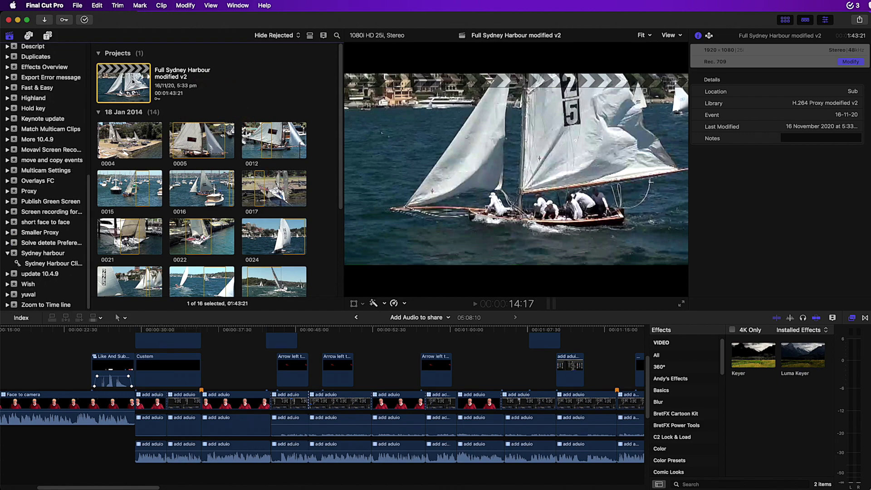
drag(133, 79, 52, 254)
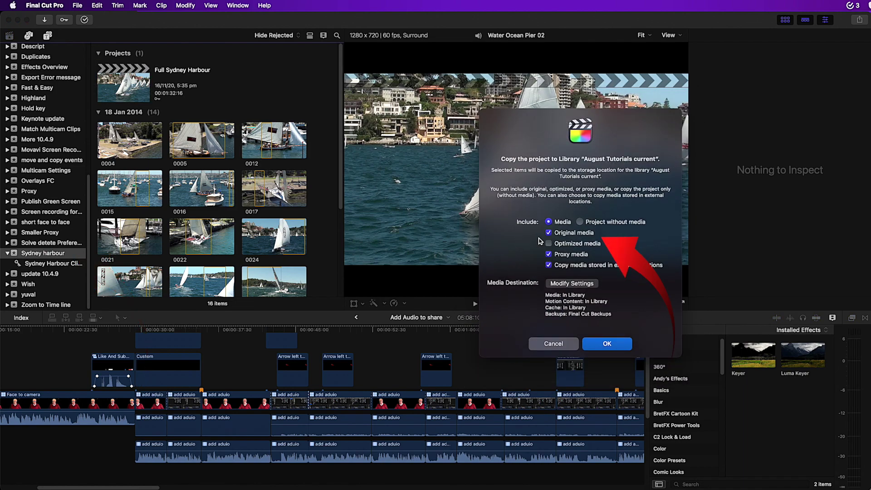
key(Return)
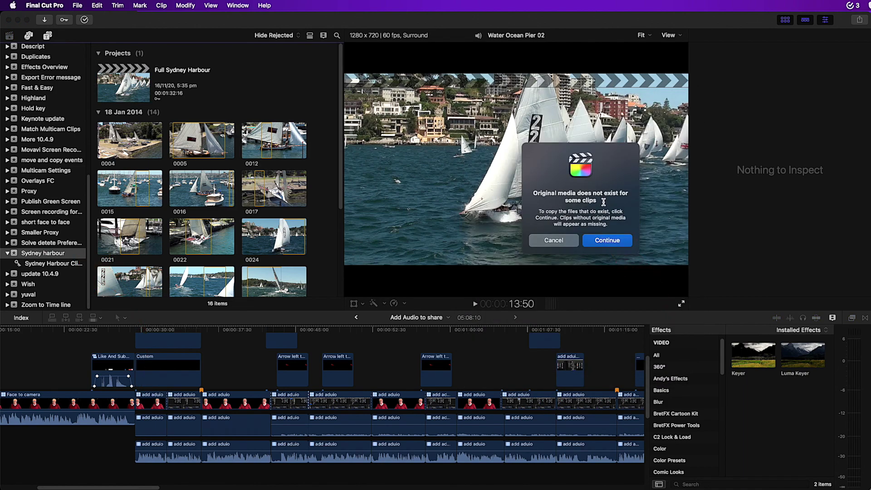
click(608, 241)
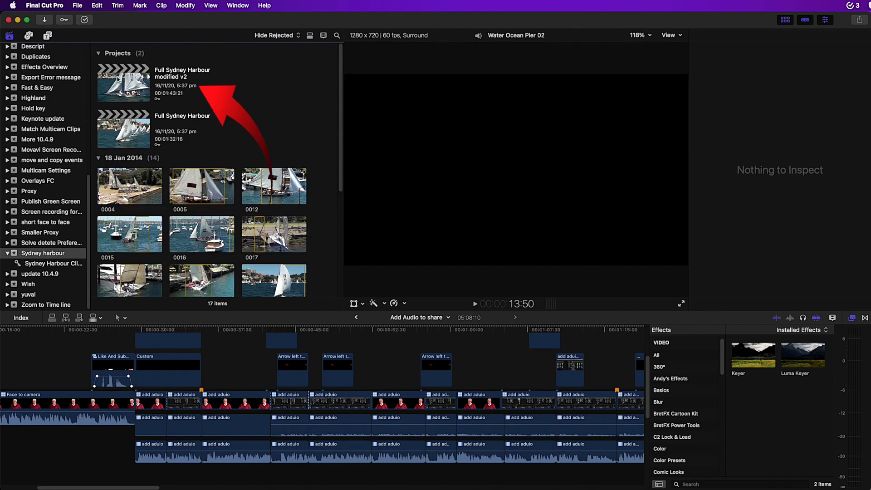
Open the copied modified v2 project, trim clip 0120's end, and play from original media.
double_click(124, 80)
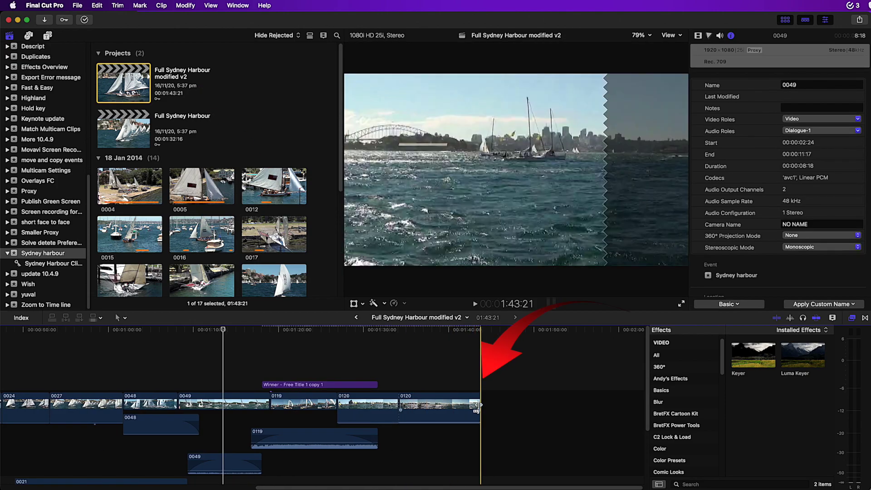
click(485, 404)
drag(485, 404, 480, 405)
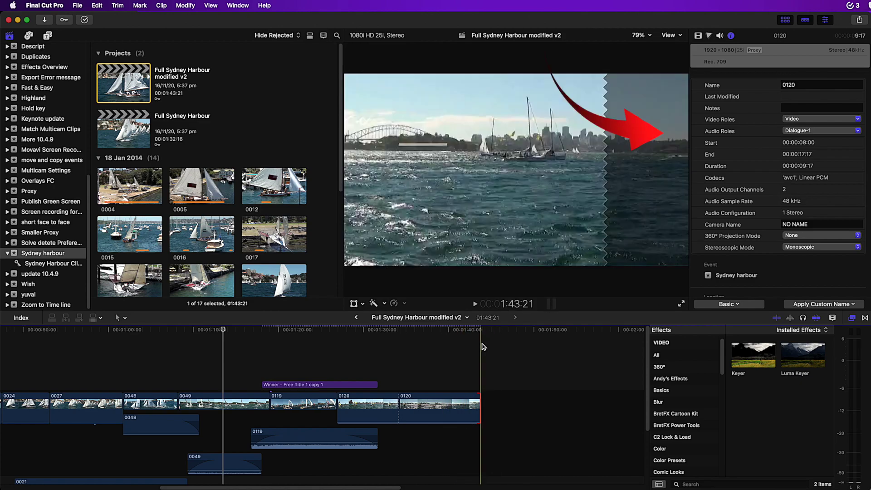
click(668, 35)
click(706, 130)
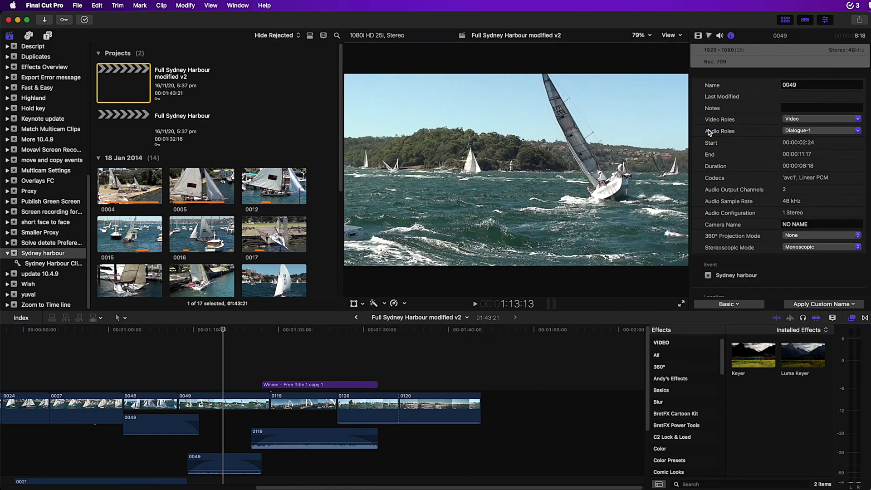